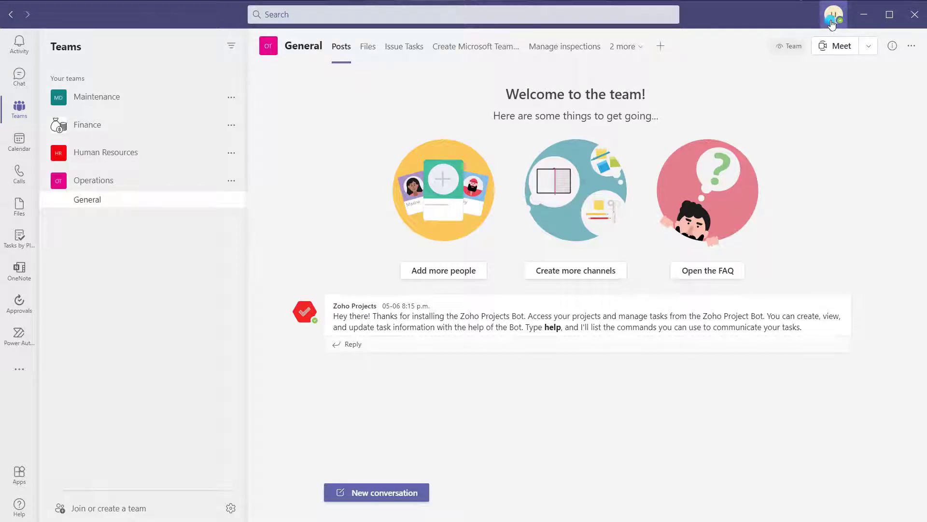
Open the out-of-office scheduling settings through the profile's status message options and read the note about Outlook calendar syncing
{"action": "left_click", "coordinate": [832, 22]}
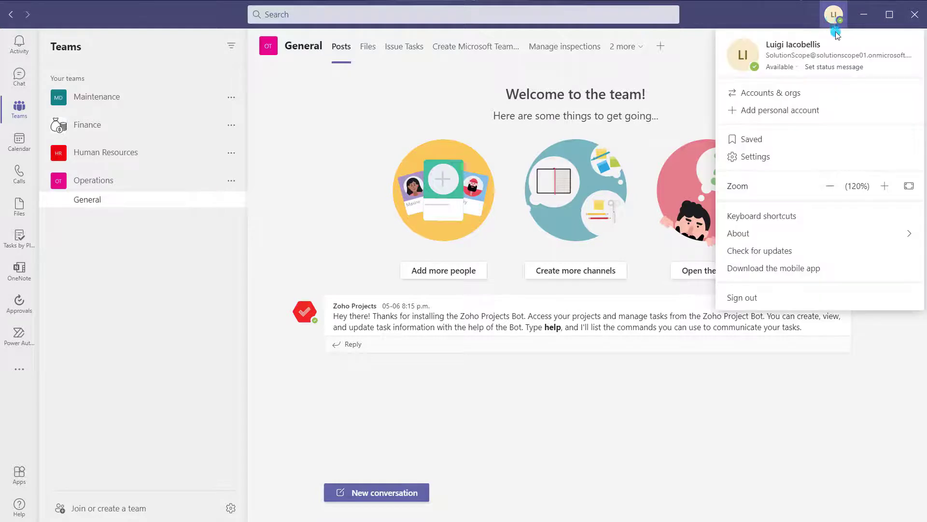
{"action": "left_click", "coordinate": [831, 72]}
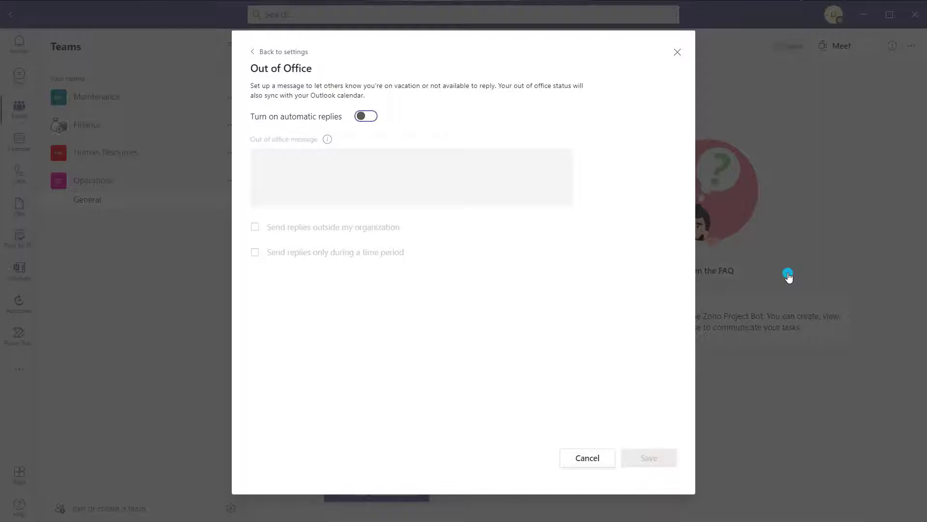
{"action": "left_click_drag", "start_coordinate": [498, 87], "coordinate": [517, 96]}
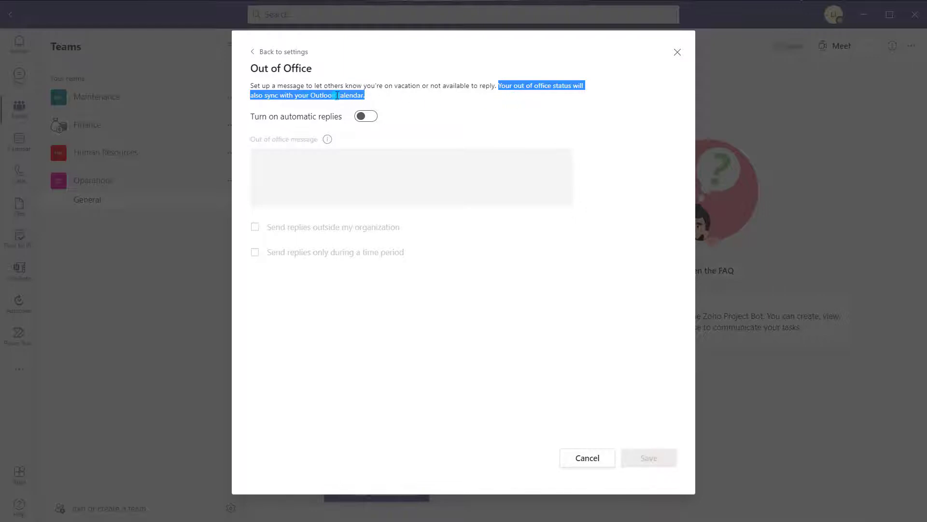
{"action": "left_click", "coordinate": [409, 102]}
{"action": "left_click", "coordinate": [460, 127]}
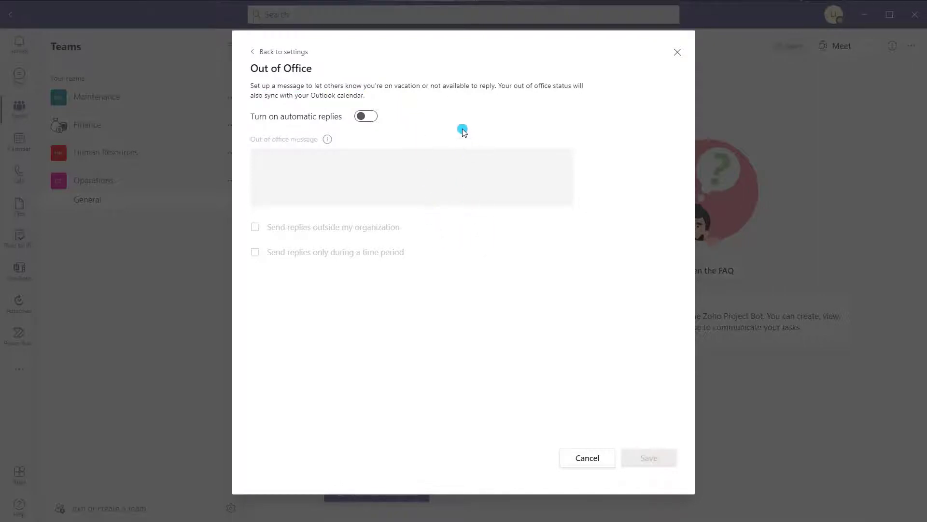
Turn on automatic replies with "Hello, I am out of office with limited access to Microsoft Teams. I will respond upon my return. Thanks" and a first name
{"action": "left_click", "coordinate": [364, 121]}
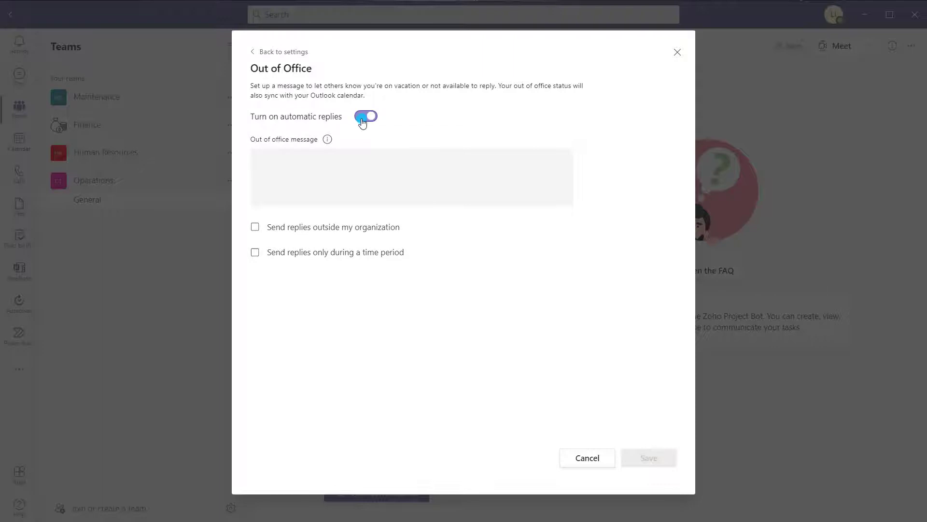
{"action": "mouse_move", "coordinate": [326, 141]}
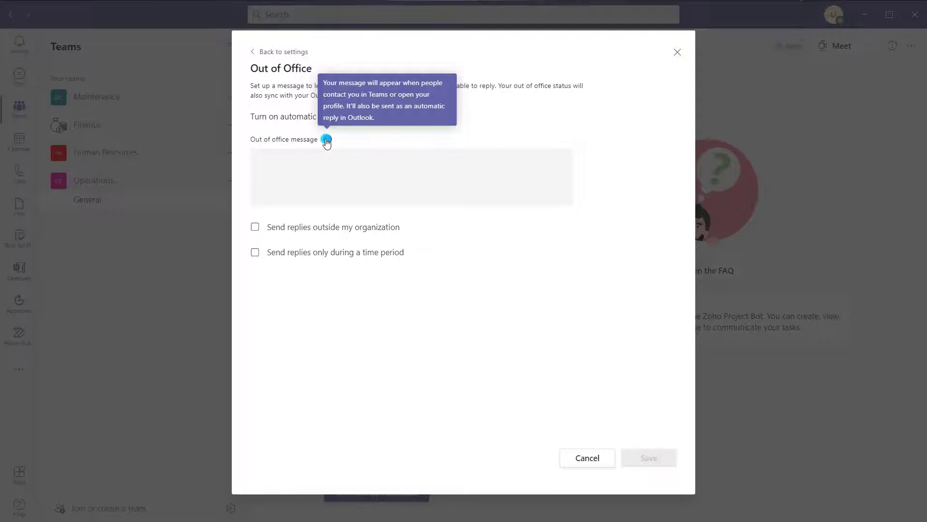
{"action": "left_click", "coordinate": [329, 162]}
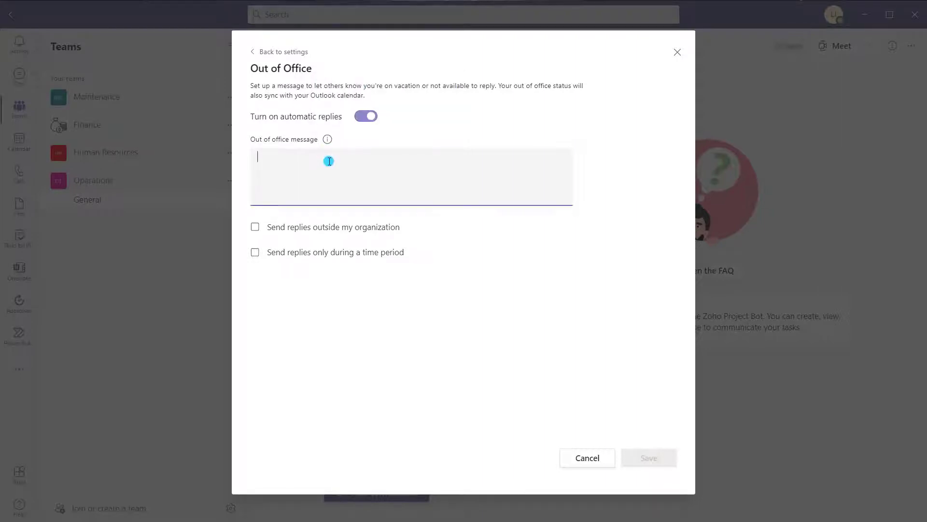
{"action": "type", "text": "Hello, I am out of office with limited access to Microsoft Teams. I will respond upon my return. Thanks Lui"}
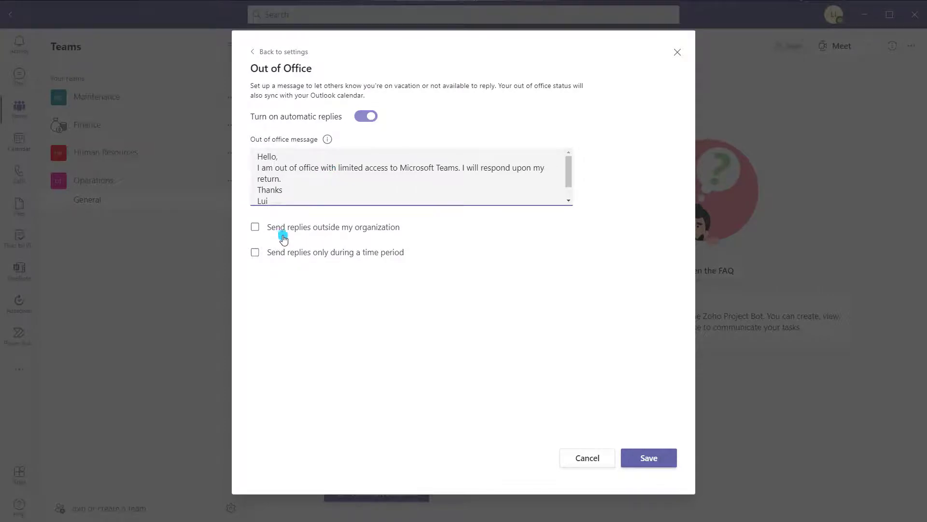
Enable replies outside the organization for all external senders, using the same out-of-office message as for internal senders
{"action": "left_click", "coordinate": [377, 230]}
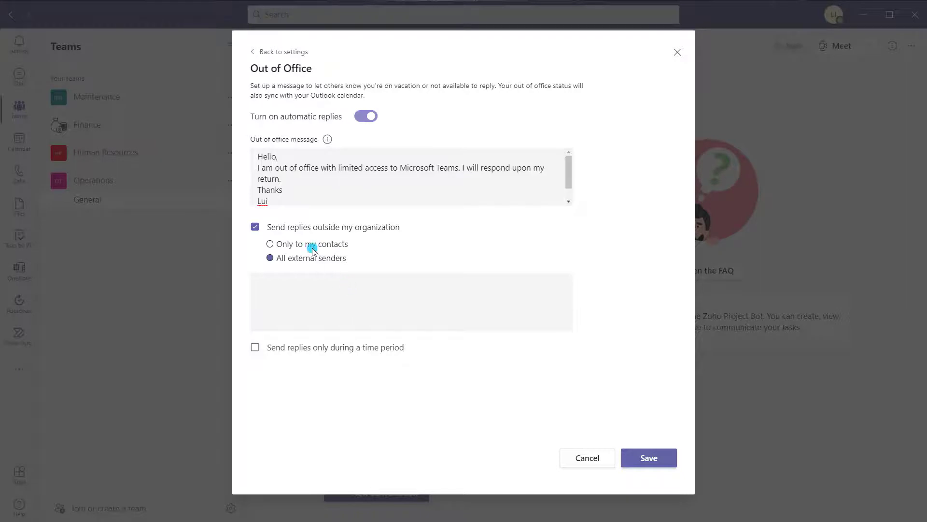
{"action": "left_click", "coordinate": [321, 290]}
{"action": "type", "text": "Hello, I am out of office with limited access to Microsoft Teams. I will respond upon my return. Thanks Lui"}
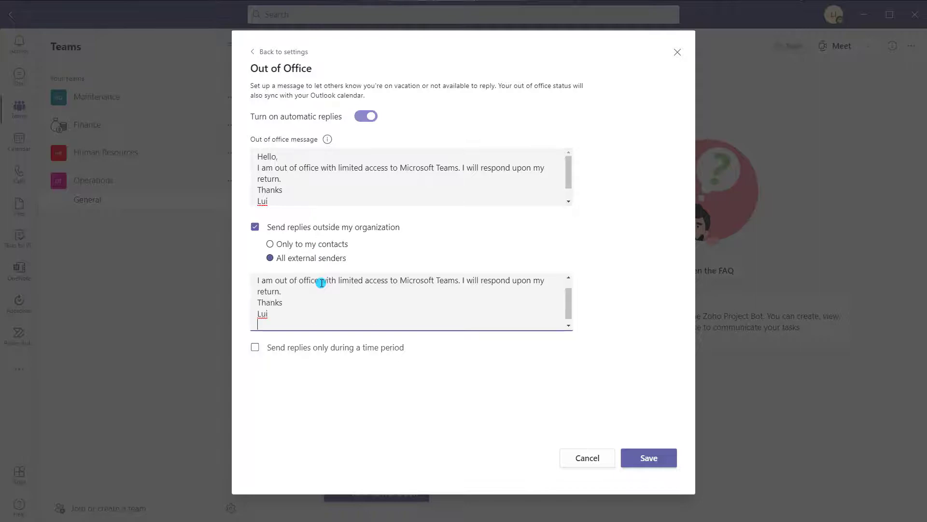
Preview the time period option, leave it disabled, and save the out-of-office settings
{"action": "left_click", "coordinate": [308, 351]}
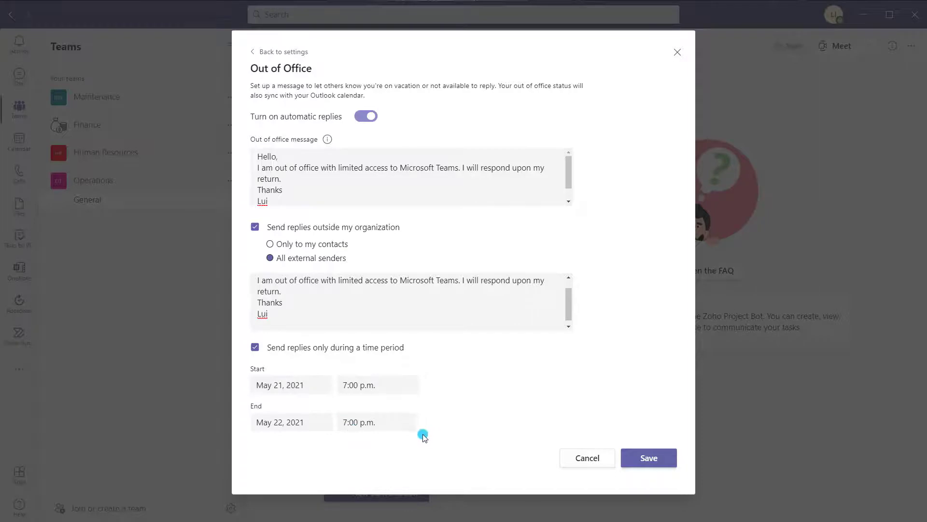
{"action": "left_click", "coordinate": [253, 350]}
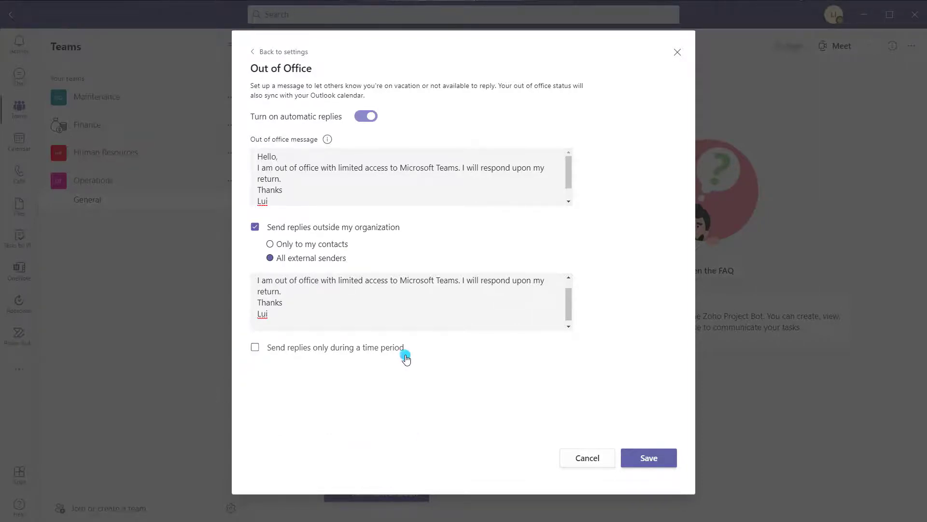
{"action": "left_click", "coordinate": [654, 459]}
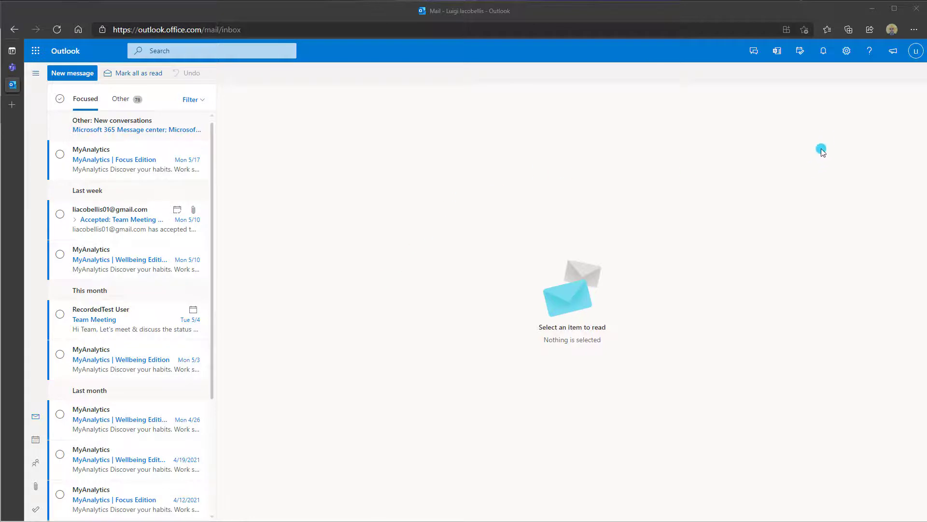
In Outlook on the web, open the mail settings for automatic replies and check the synced out-of-office messages
{"action": "left_click", "coordinate": [849, 62]}
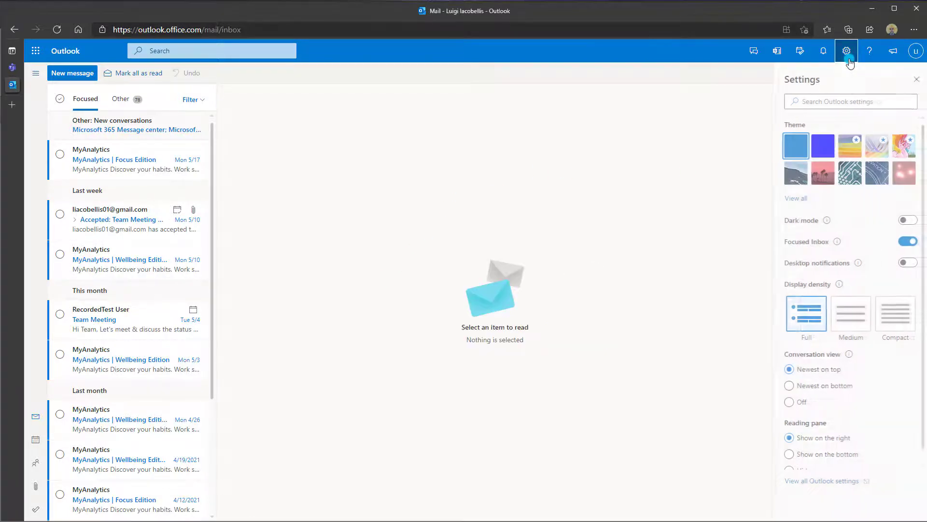
{"action": "left_click", "coordinate": [804, 482]}
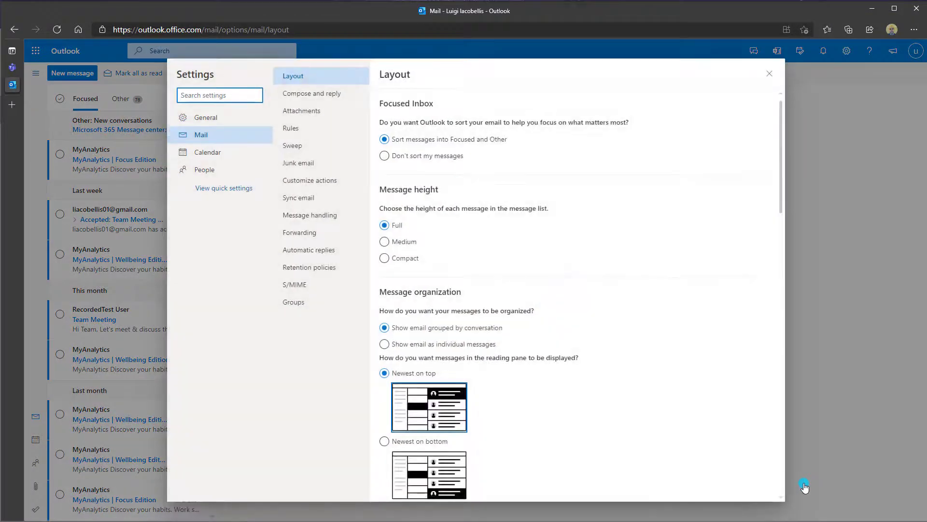
{"action": "left_click", "coordinate": [335, 253]}
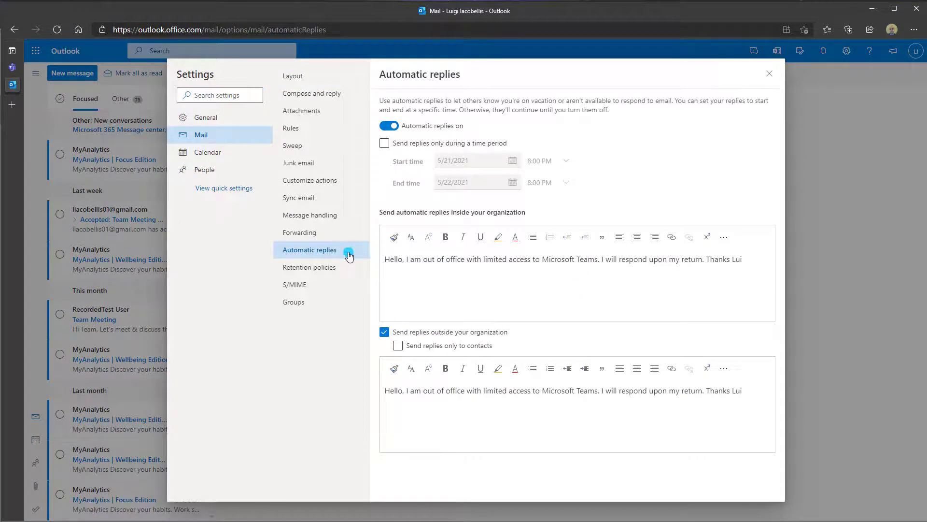
{"action": "left_click", "coordinate": [390, 259]}
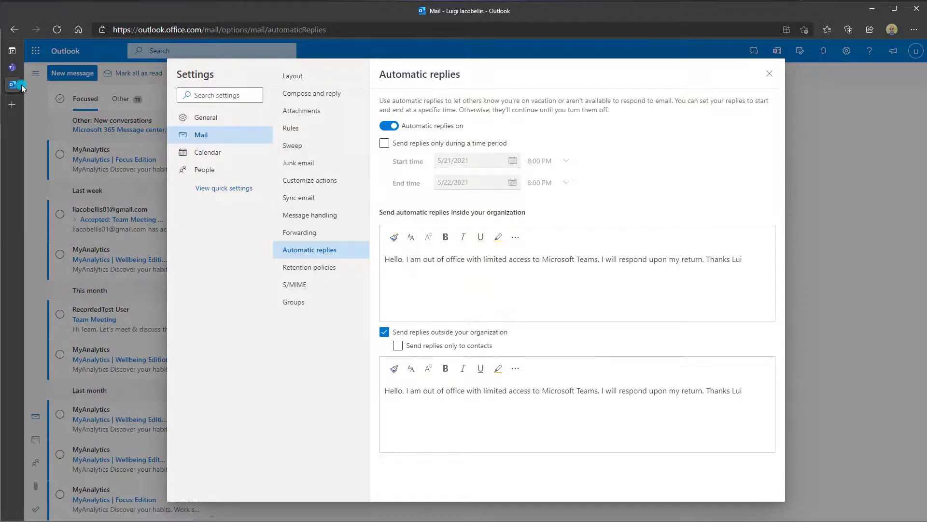
Switch to Teams on the web, view the profile's out-of-office status, and open the out-of-office scheduling from the status message options
{"action": "left_click", "coordinate": [12, 67]}
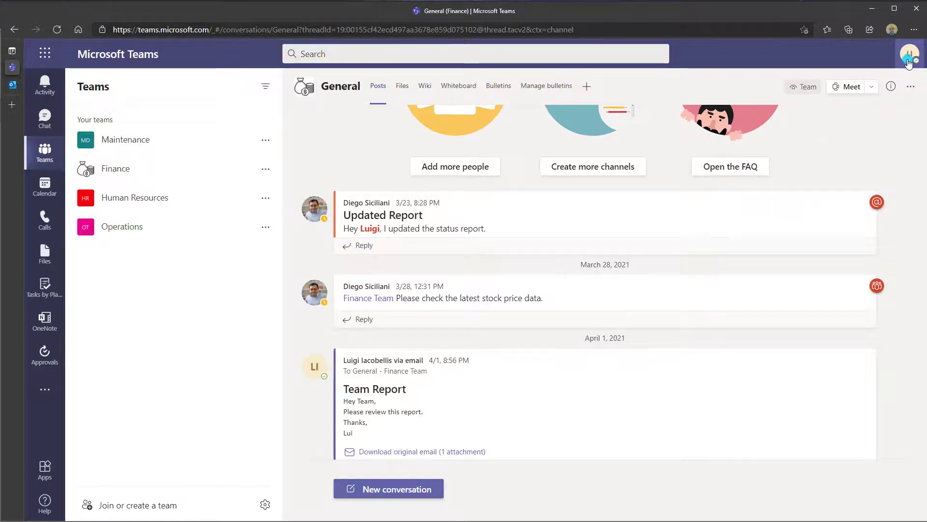
{"action": "left_click", "coordinate": [909, 62]}
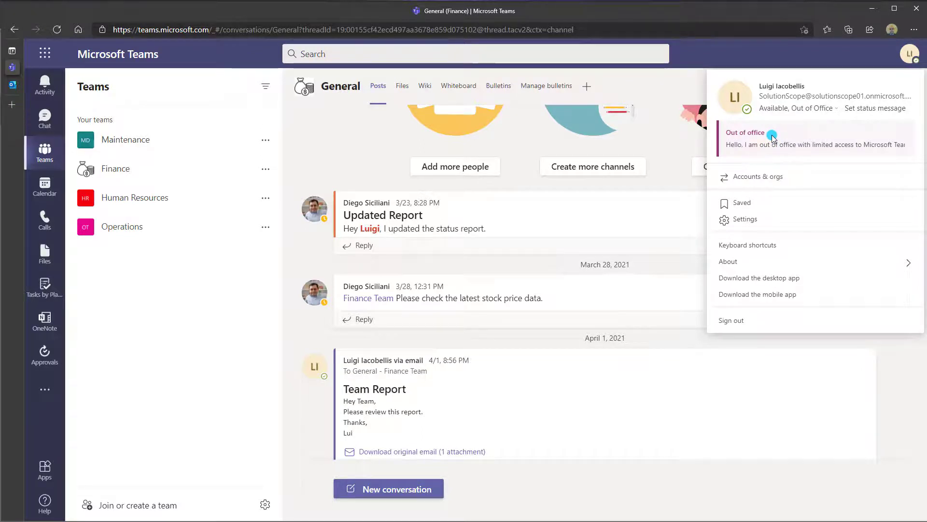
{"action": "left_click", "coordinate": [861, 114]}
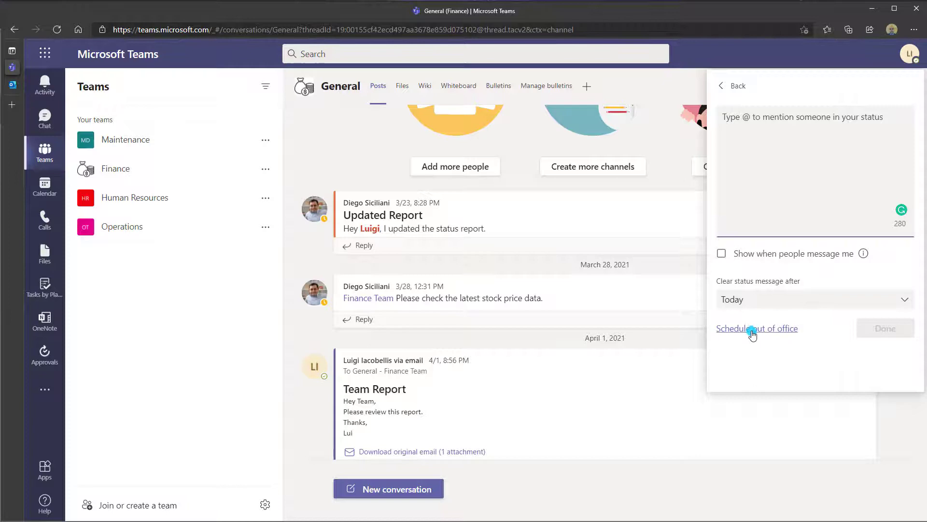
{"action": "left_click", "coordinate": [752, 332]}
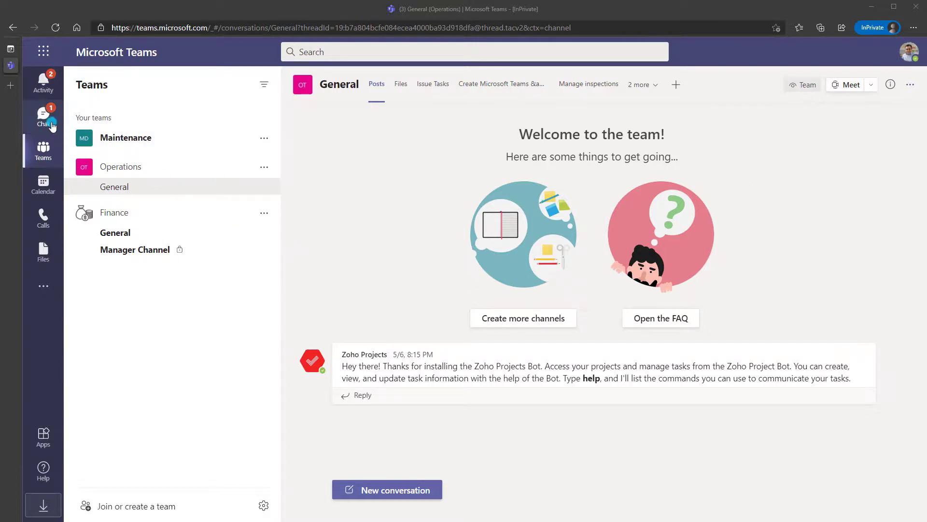
From the colleague's Teams account, open the chat with the out-of-office person and send a short "Hey" greeting with their first name
{"action": "left_click", "coordinate": [47, 119]}
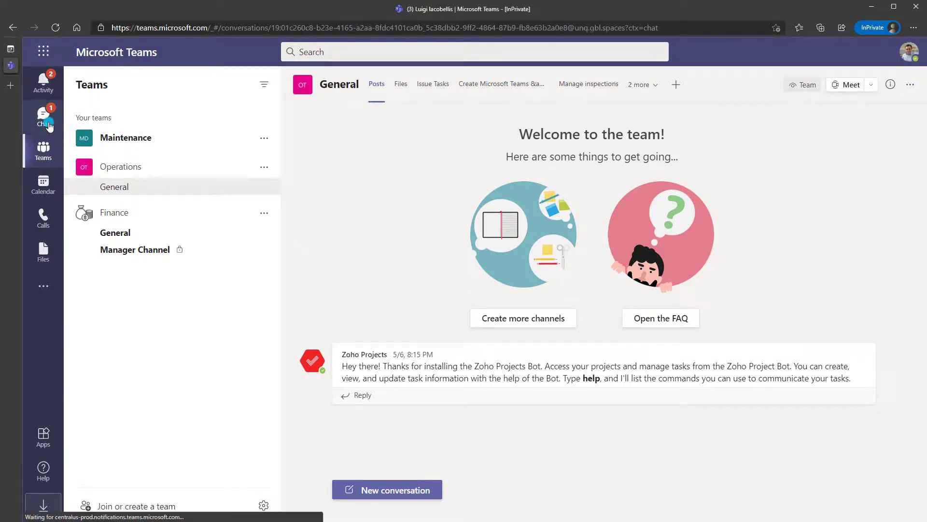
{"action": "left_click", "coordinate": [179, 150]}
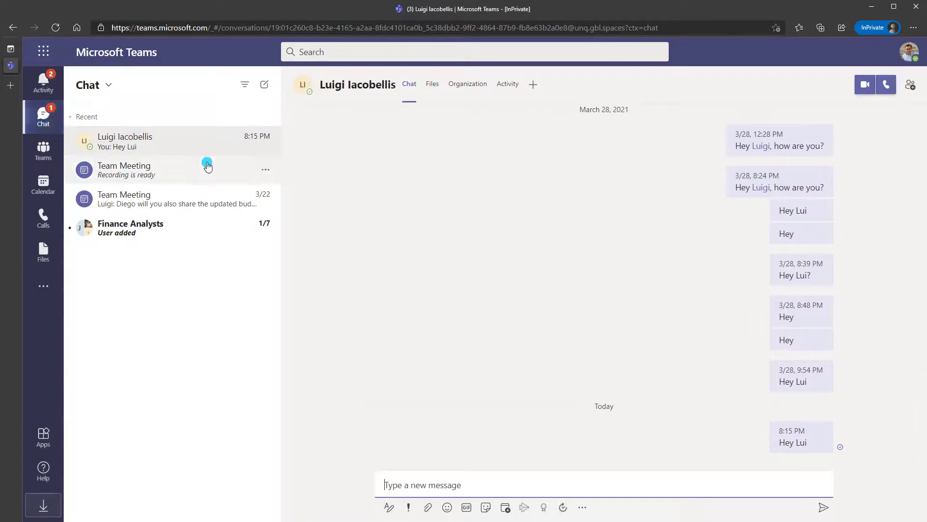
{"action": "left_click", "coordinate": [443, 483]}
{"action": "type", "text": "Hey Lui"}
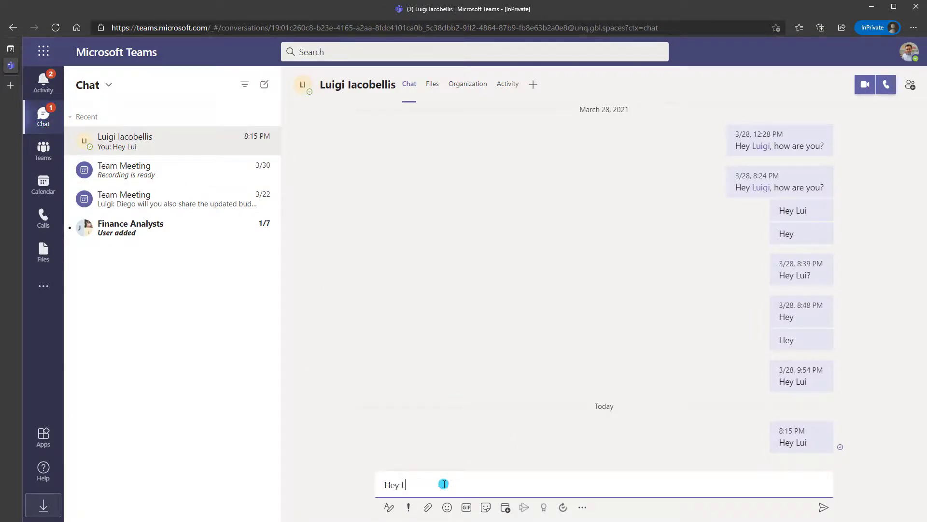
{"action": "key", "text": "BackSpace"}
{"action": "key", "text": "BackSpace"}
{"action": "key", "text": "BackSpace"}
{"action": "key", "text": "BackSpace"}
{"action": "key", "text": "BackSpace"}
{"action": "key", "text": "BackSpace"}
{"action": "key", "text": "BackSpace"}
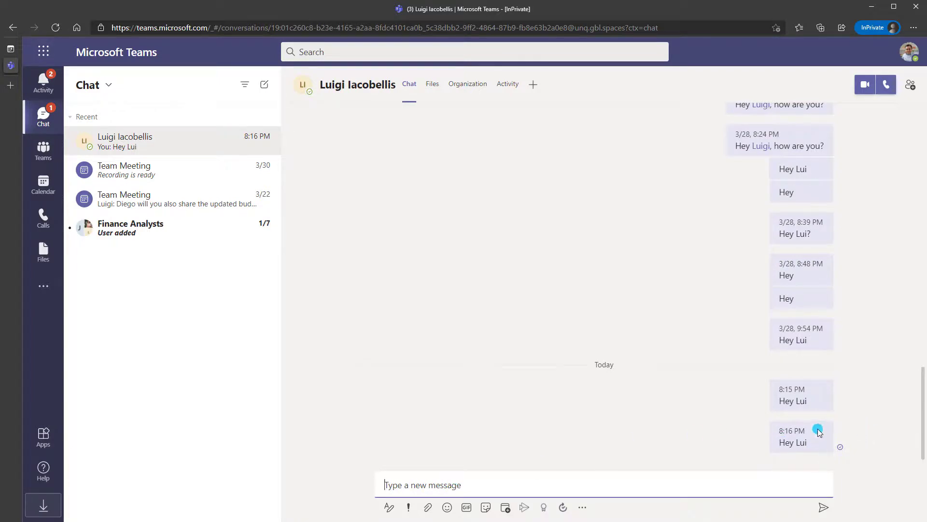
View the chat contact's profile card and expand the full out-of-office message
{"action": "mouse_move", "coordinate": [818, 430]}
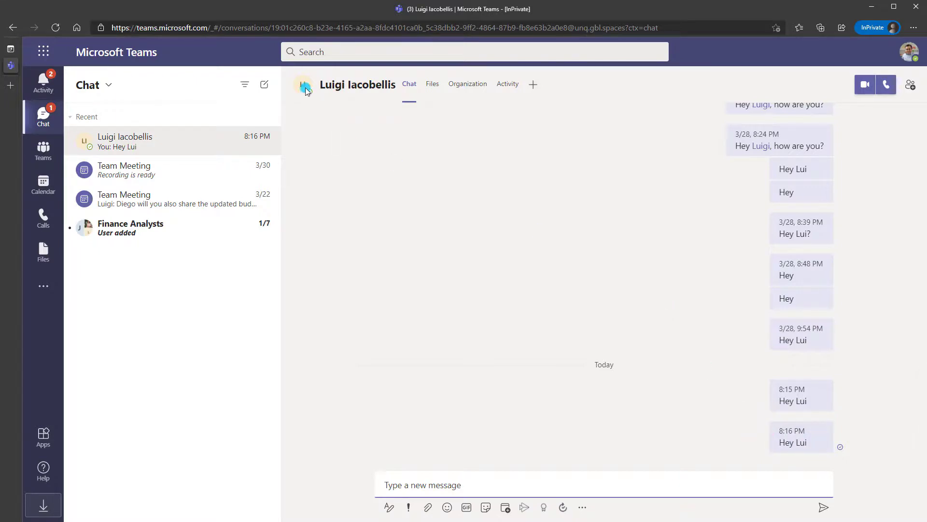
{"action": "mouse_move", "coordinate": [306, 90]}
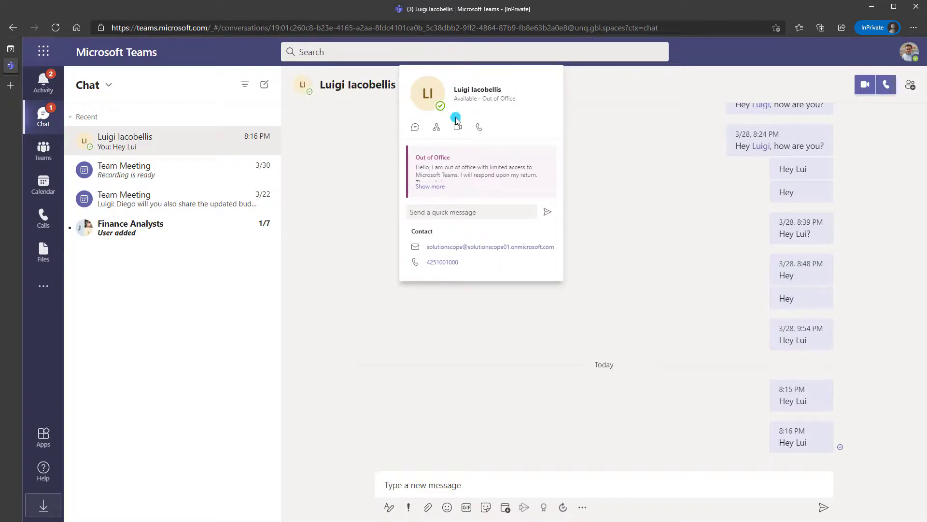
{"action": "left_click", "coordinate": [433, 187]}
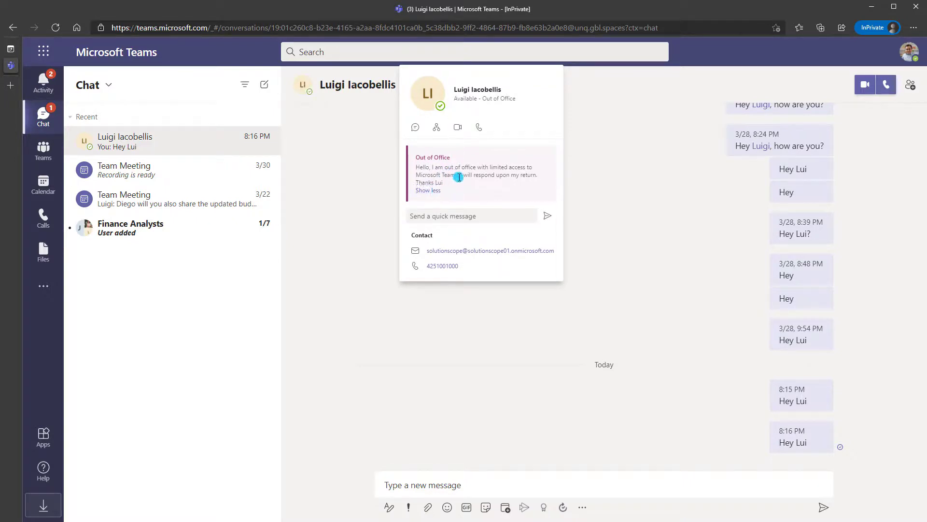